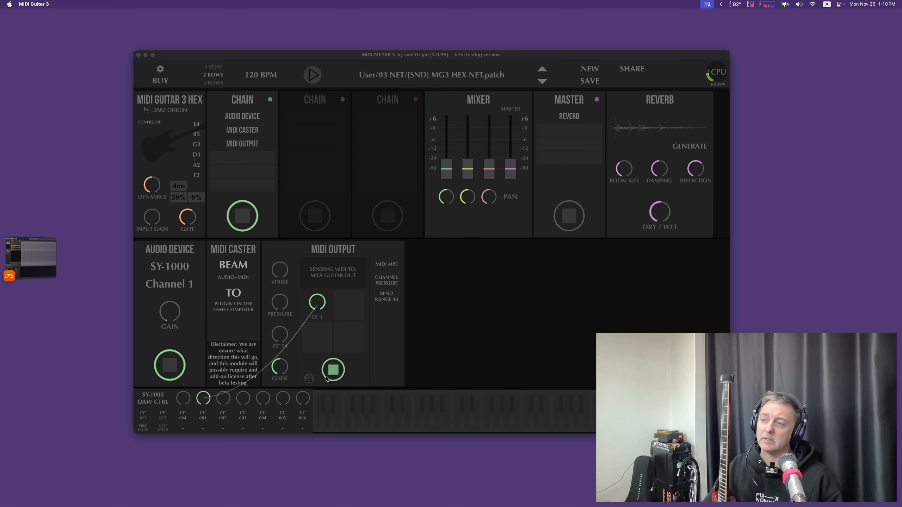
Step: Try a bend range of 24 in the MIDI Output module and restore the previous range
drag(382, 306, 378, 329)
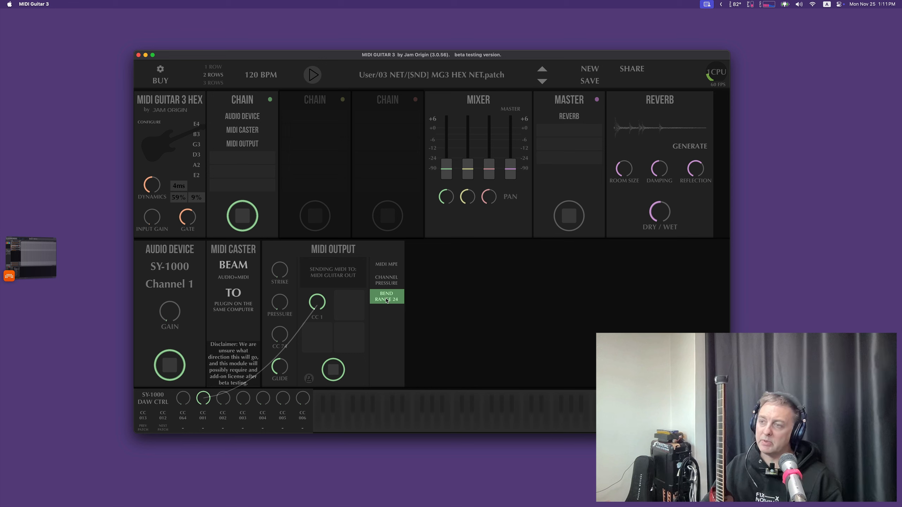
click(400, 266)
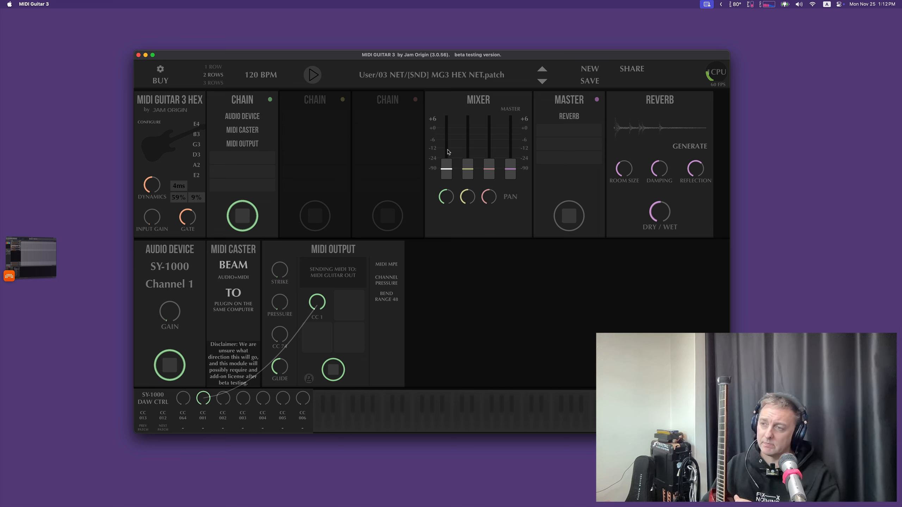
click(240, 214)
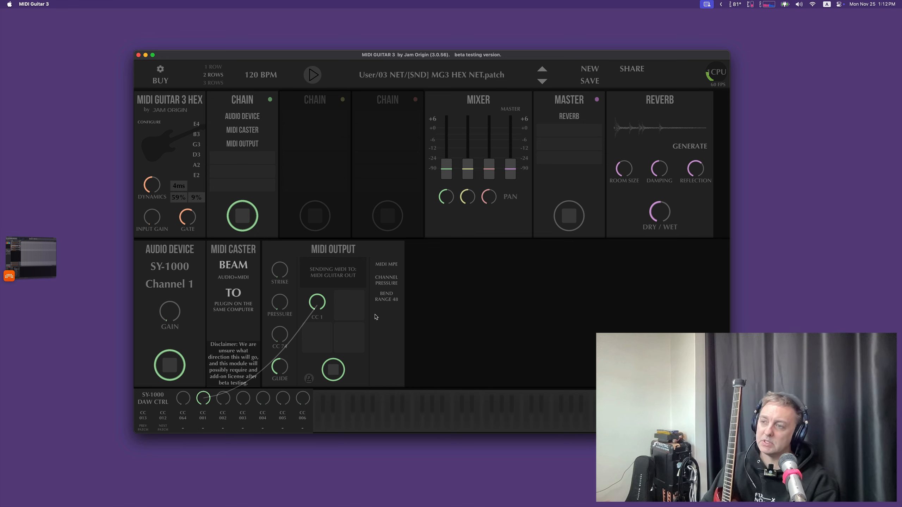
Step: Switch to the browser and review the DrivenByMoss forum thread, the manual's Generic Flexi page and the download page
click(34, 258)
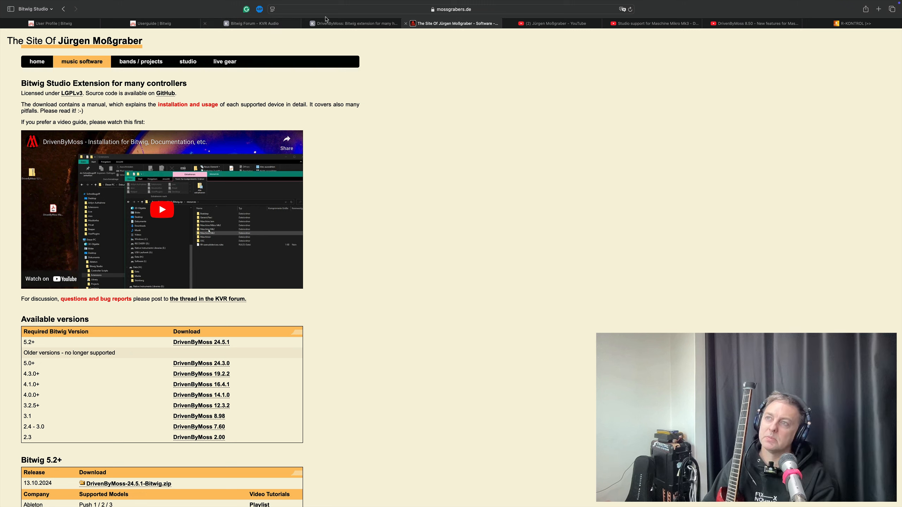
click(333, 25)
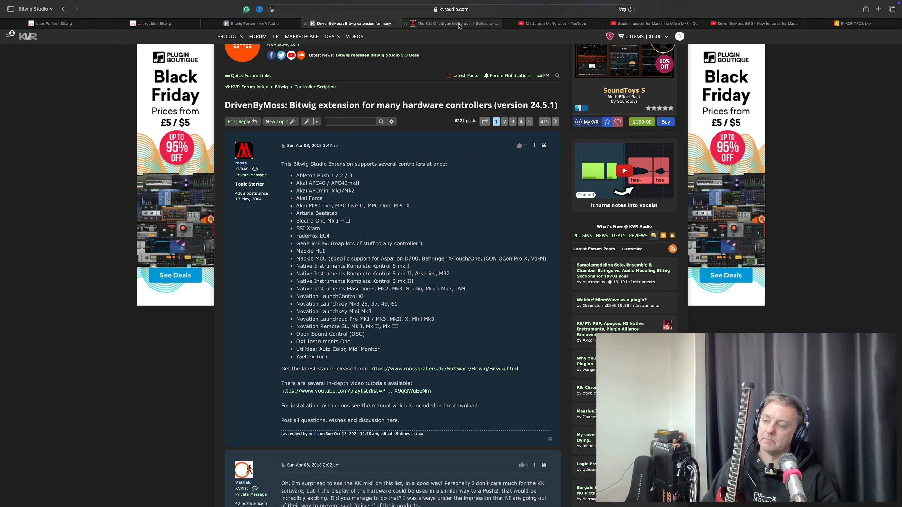
mouse_move(459, 25)
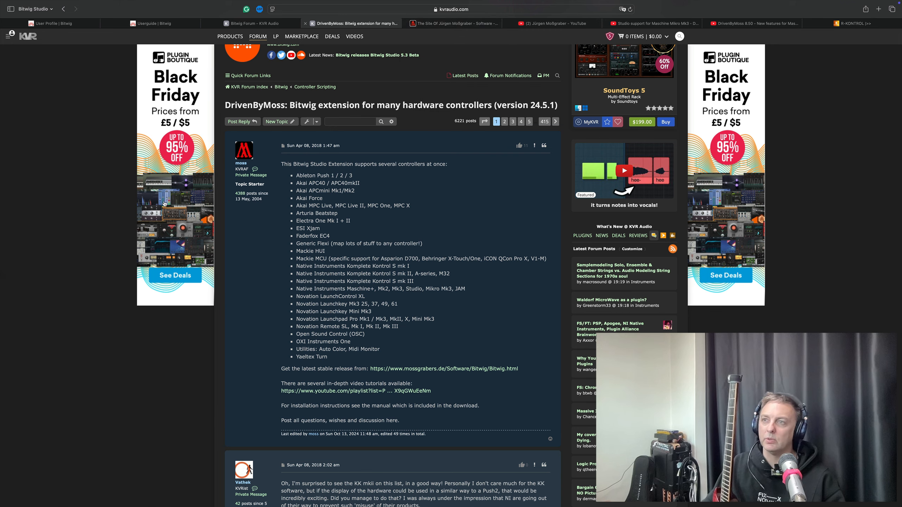
key(ctrl+Right)
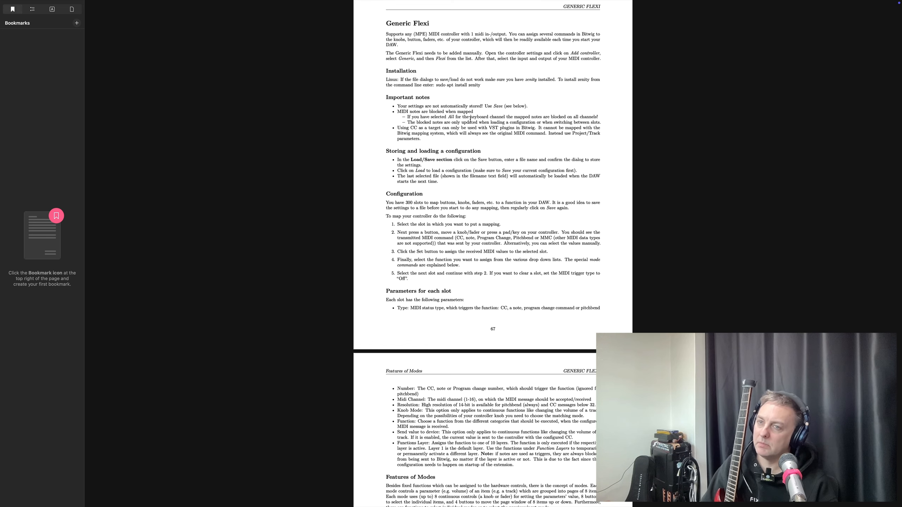
key(ctrl+Left)
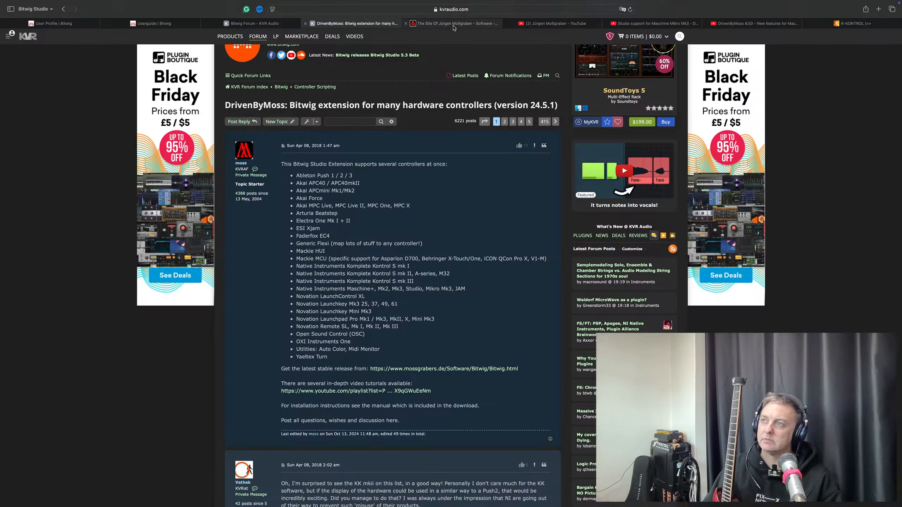
click(452, 24)
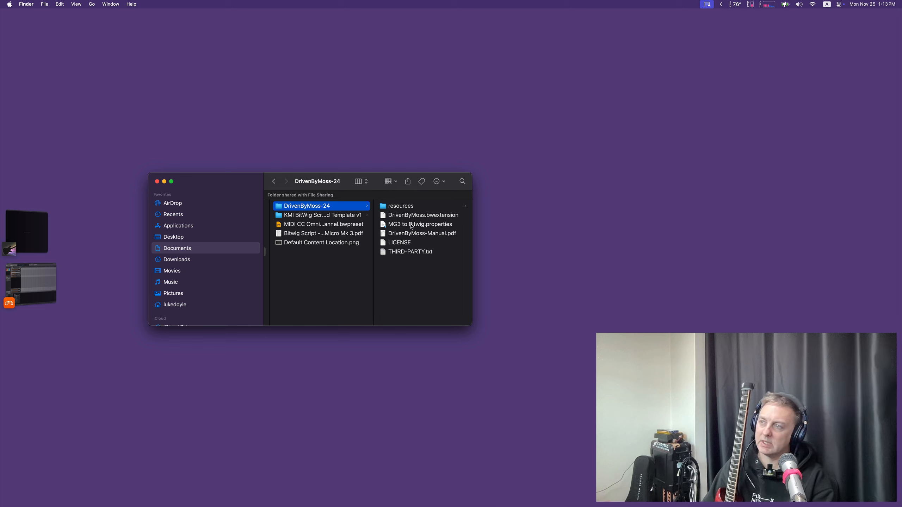
Step: Locate DrivenByMoss.bwextension in the DrivenByMoss-24 folder and look at the contents of Bitwig's Extensions folder
click(420, 217)
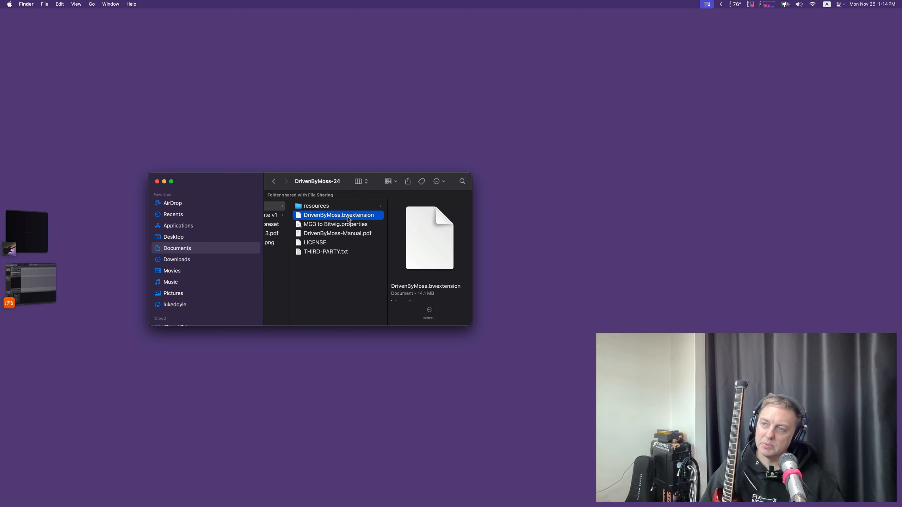
scroll(332, 221, left, 5)
click(362, 224)
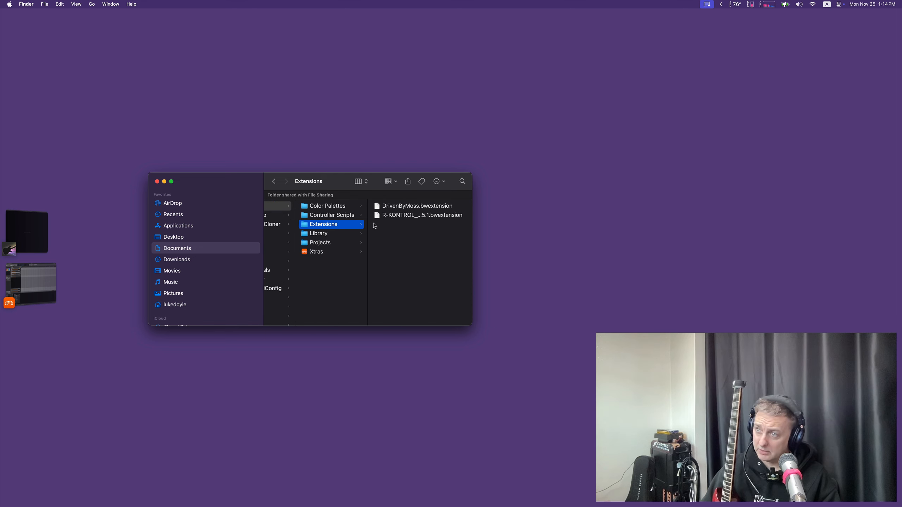
Step: Browse the resources inside Xtras' DrivenByMoss-24 folder, including the GenericFlexi, Maschine Mk3 and Maschine Mikro Mk3 folders
click(332, 252)
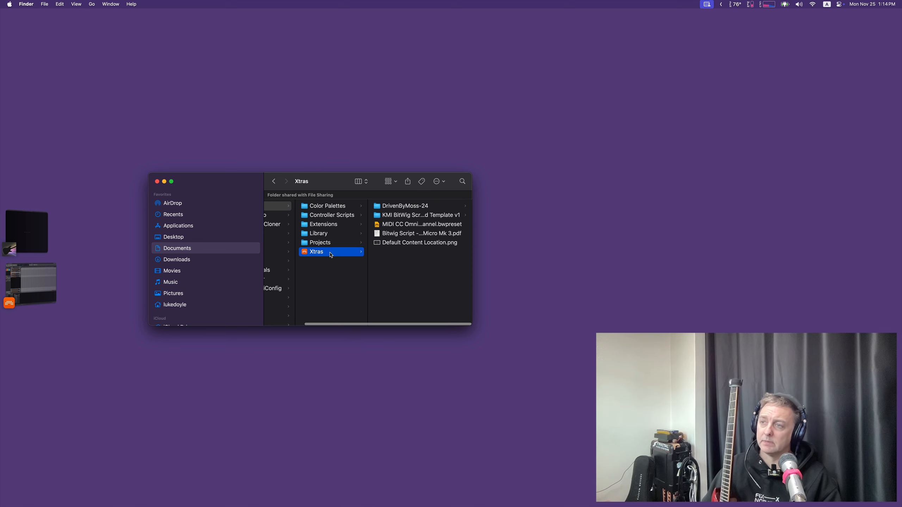
click(409, 206)
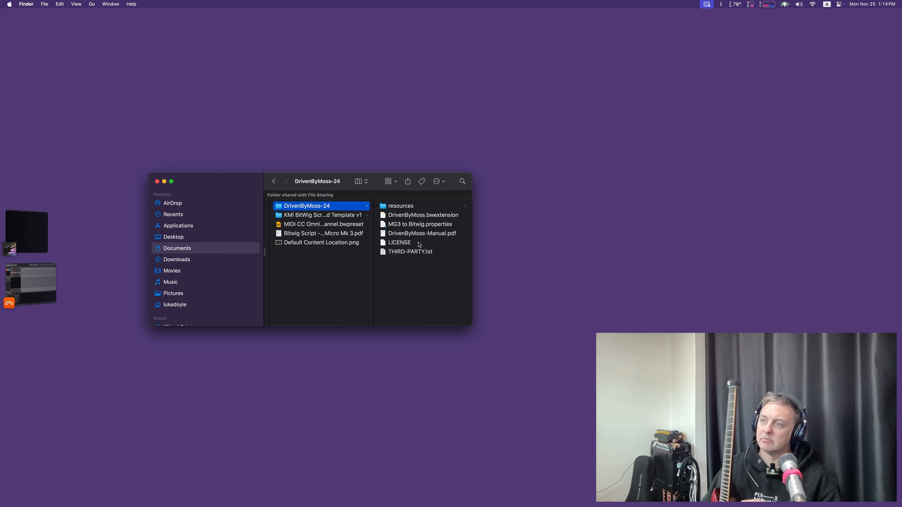
click(423, 207)
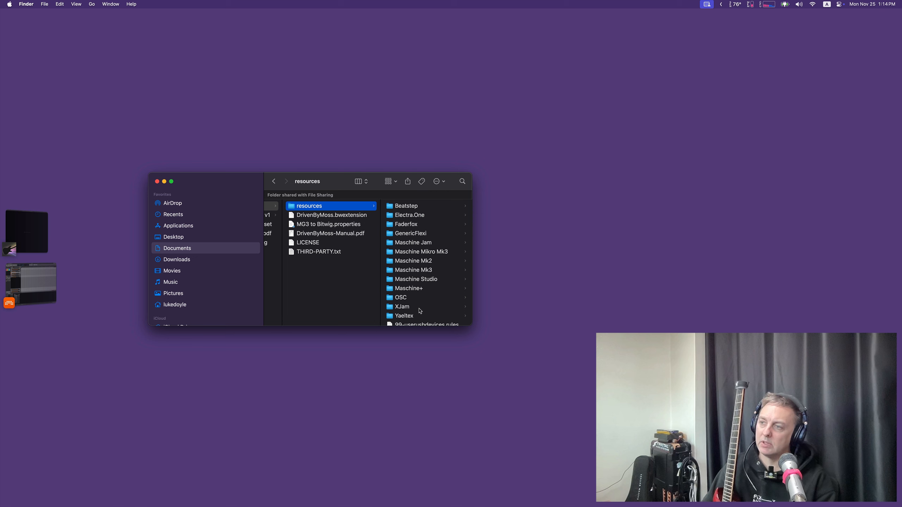
click(415, 235)
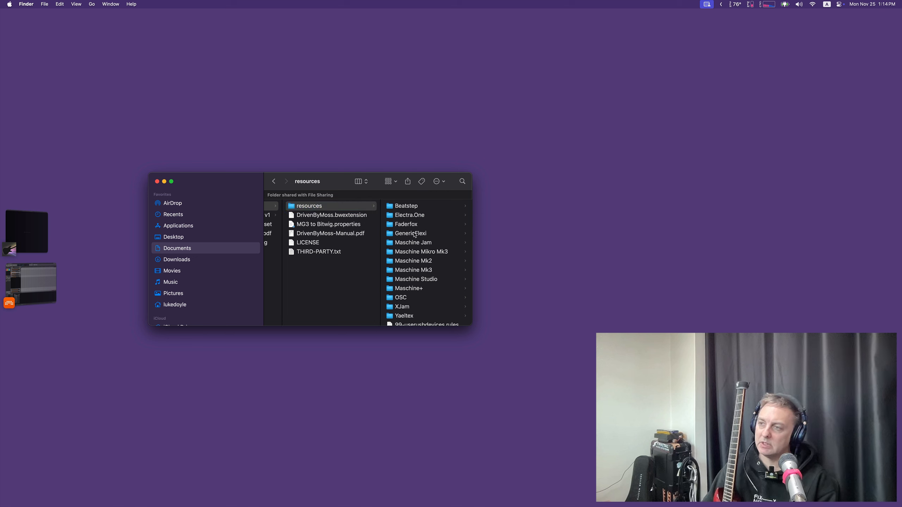
click(351, 270)
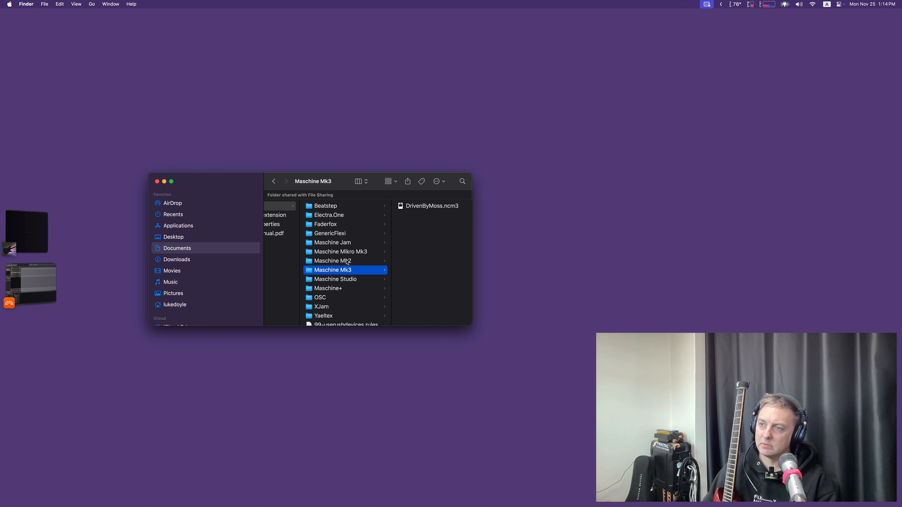
click(344, 253)
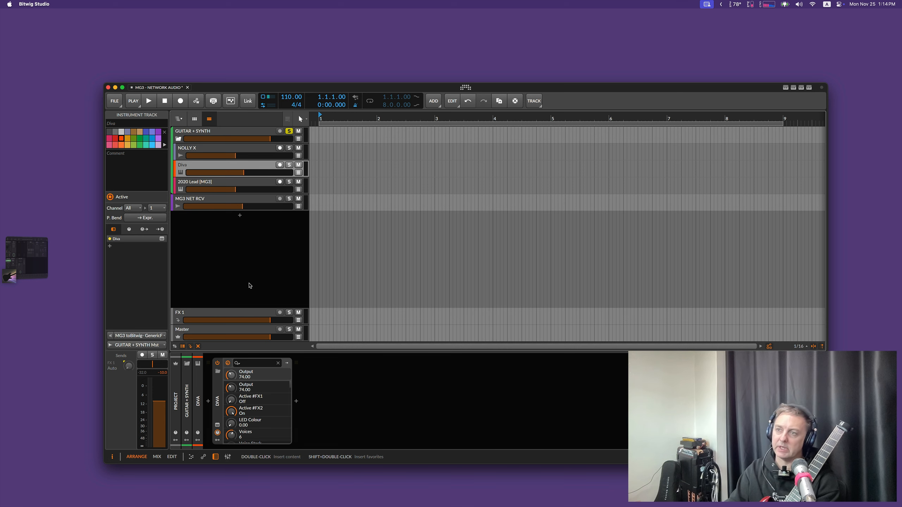
Step: Remove the existing MG3 to Bitwig controller in Bitwig's controller settings, and briefly enable and disable the MIDI Guitar 3 controller
key(super+comma)
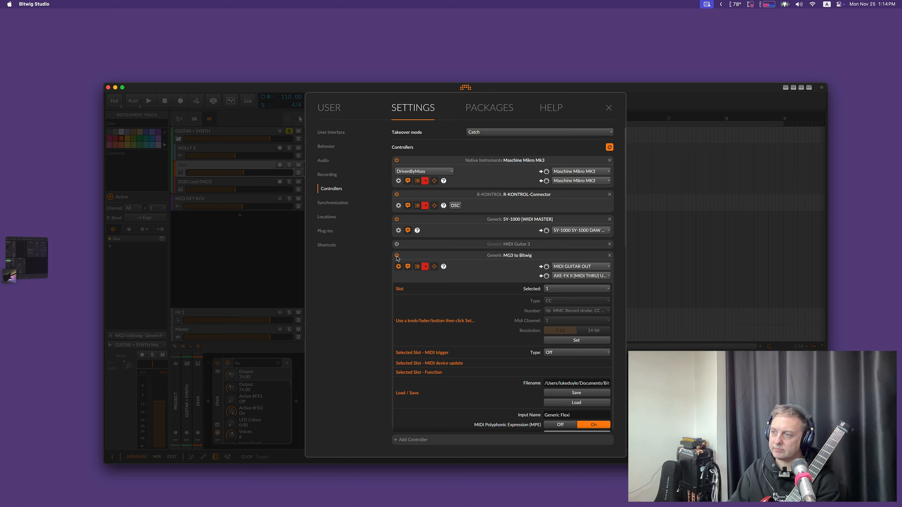
click(610, 255)
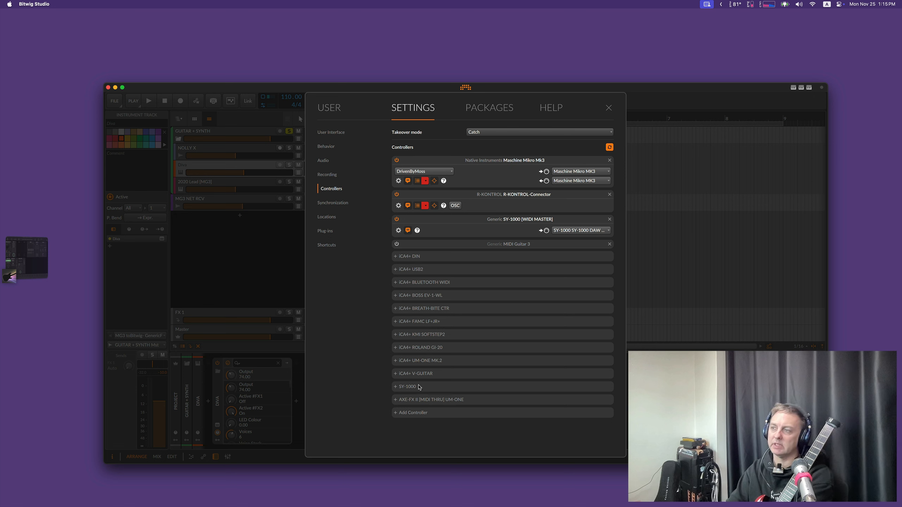
click(397, 244)
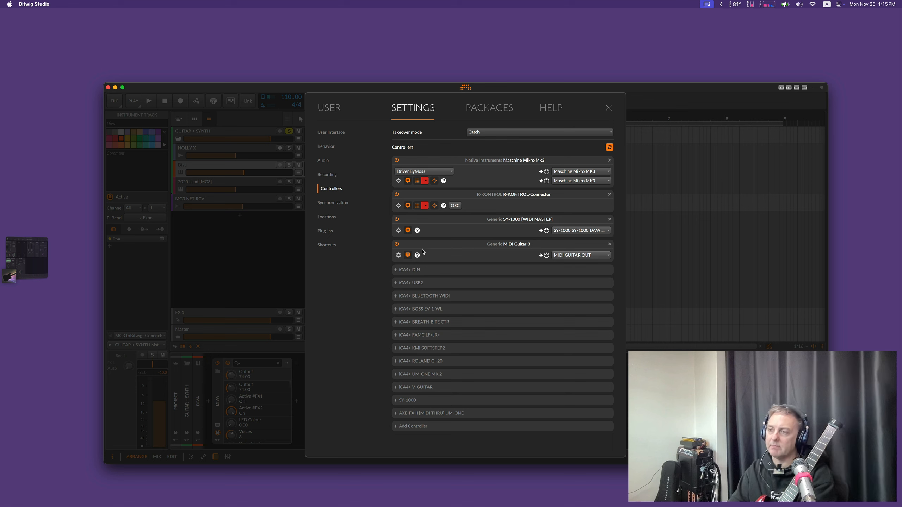
click(396, 245)
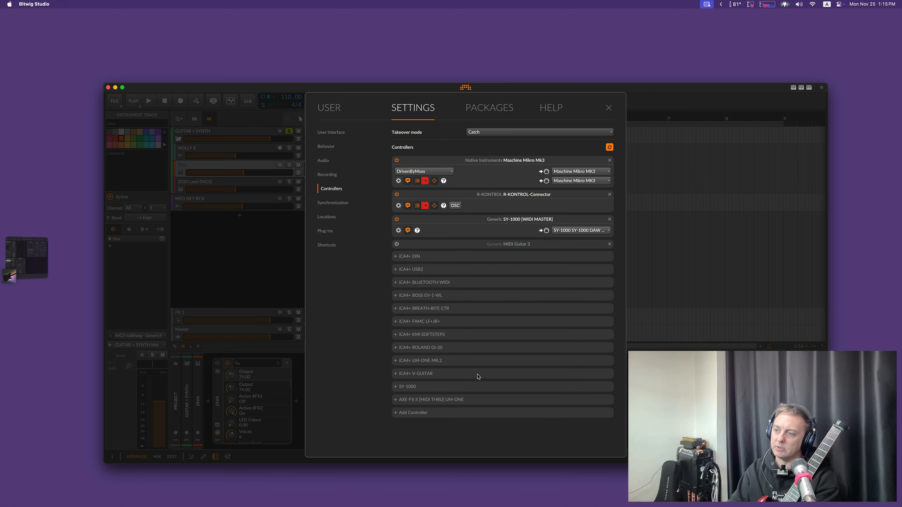
Step: Add a new controller with Generic as the hardware vendor and Flexi as the product
click(414, 413)
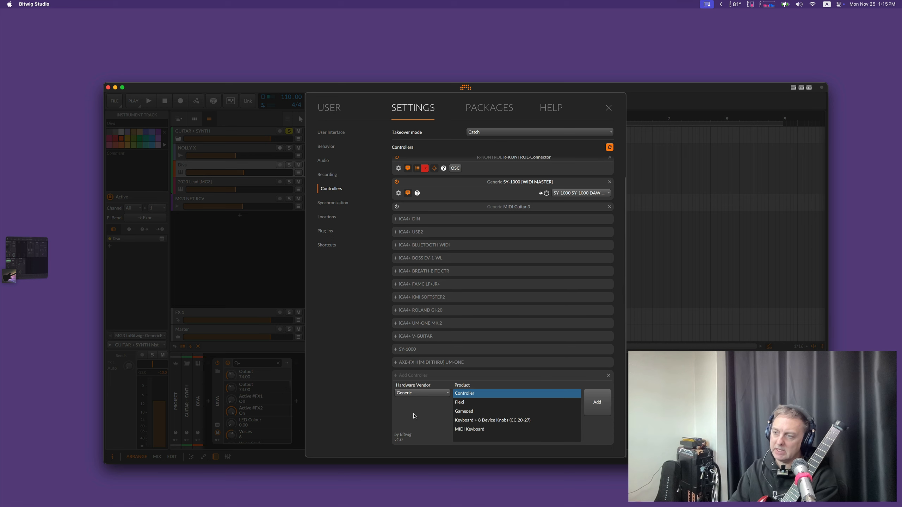
click(420, 393)
click(420, 394)
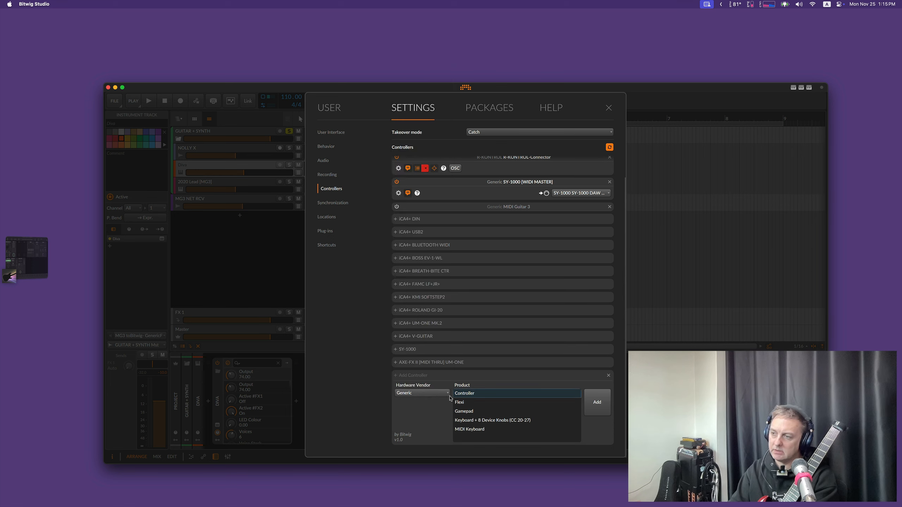
click(468, 404)
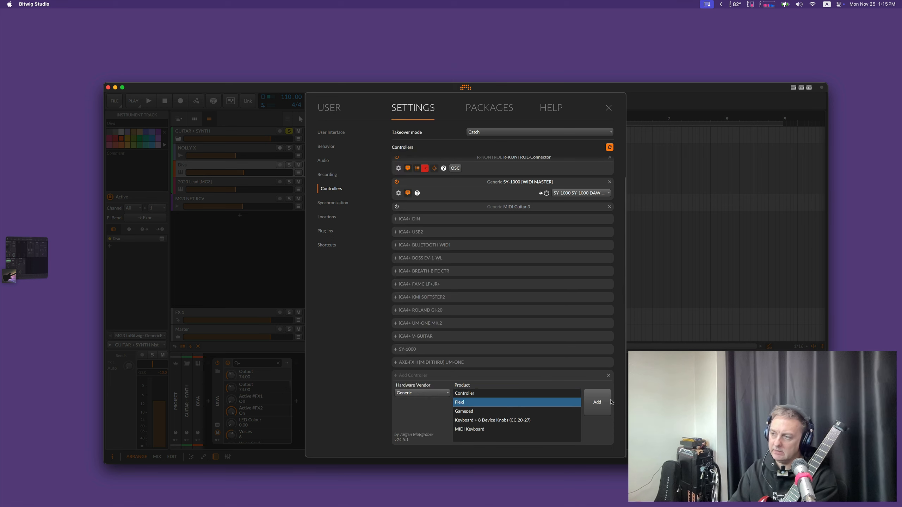
click(593, 407)
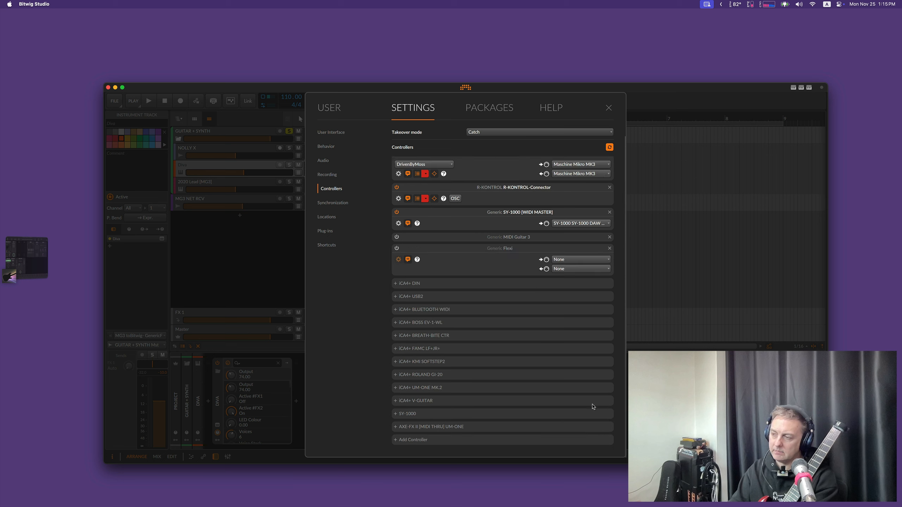
Step: Rename the new Flexi controller to "MG3 to Bitwig"
double_click(509, 248)
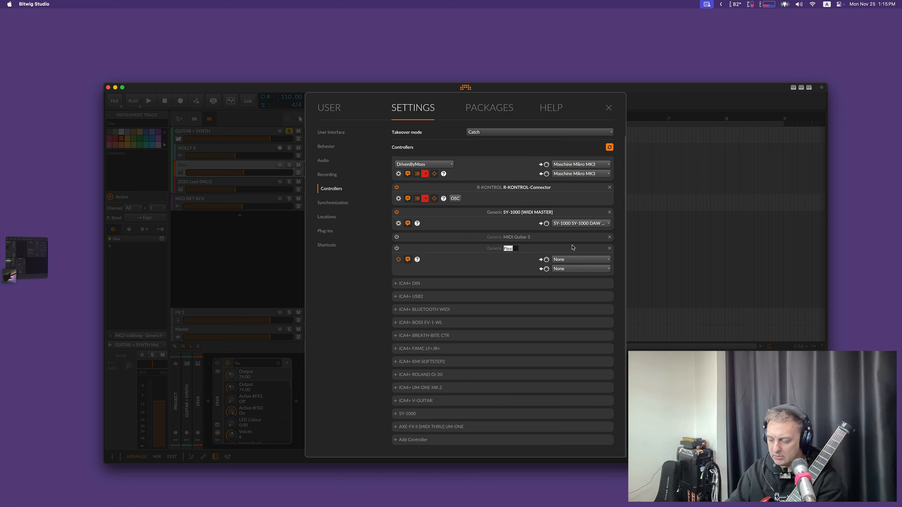
text(MG3 to)
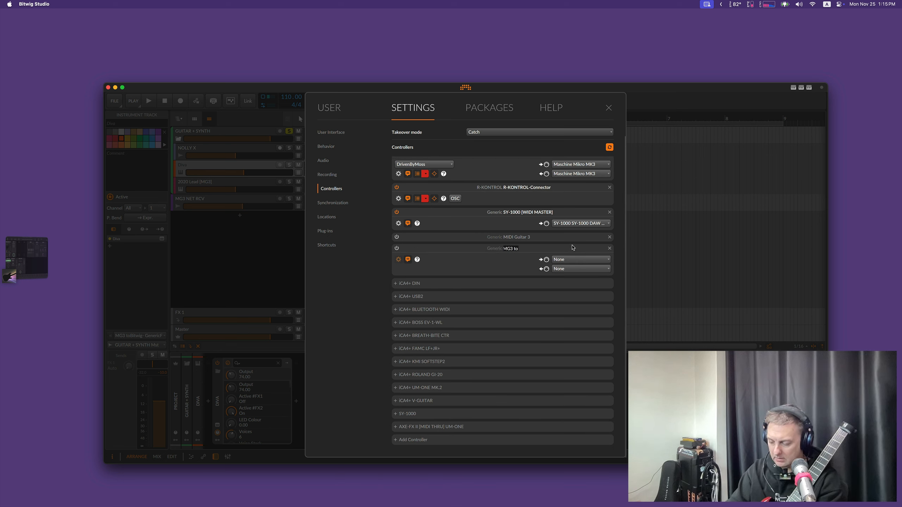
text( Bitwig)
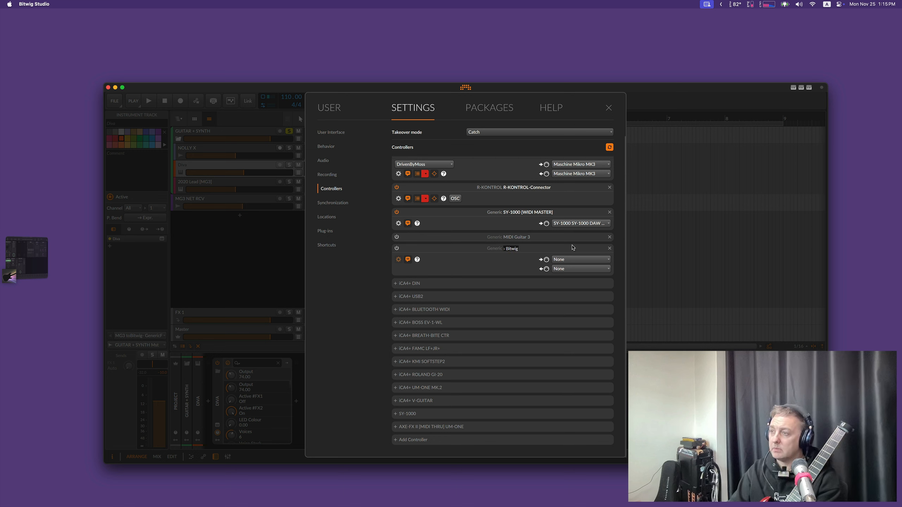
key(Return)
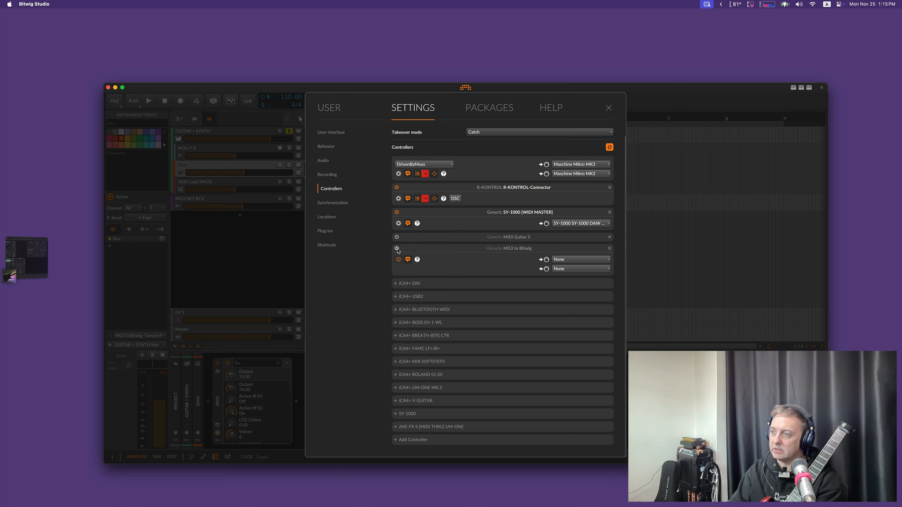
Step: Assign MIDI GUITAR OUT as the MG3 to Bitwig controller's input port and AXE-FX II [MIDI THRU] UM-ONE as its output port
click(588, 261)
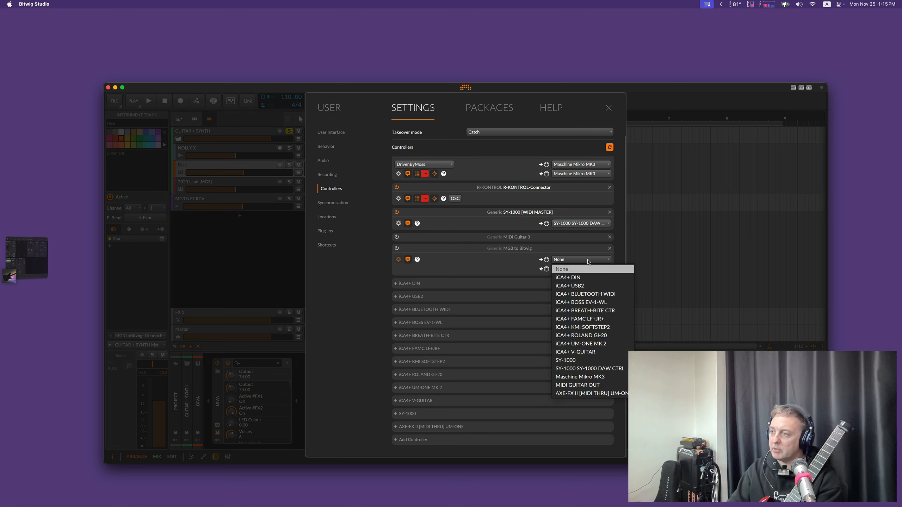
click(577, 386)
click(580, 269)
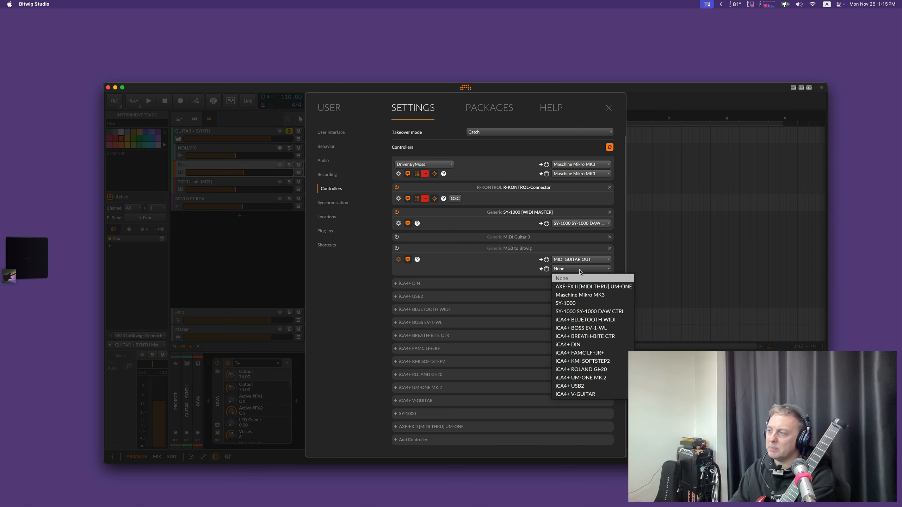
click(585, 287)
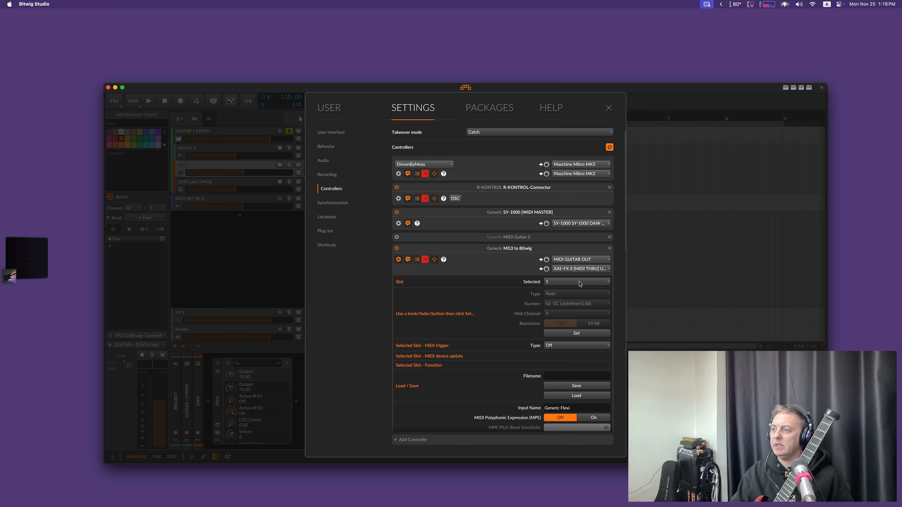
Step: Turn on MIDI Polyphonic Expression (MPE) for the MG3 to Bitwig controller
scroll(572, 345, down, 4)
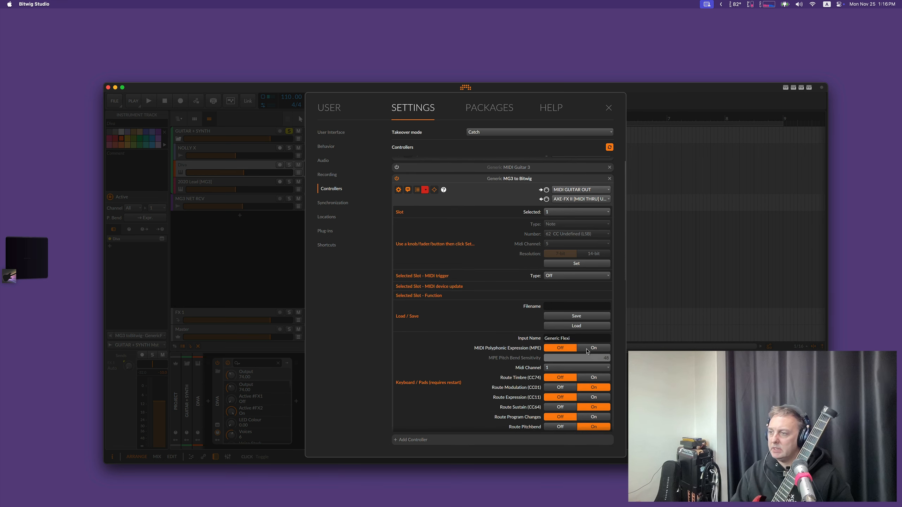
click(587, 350)
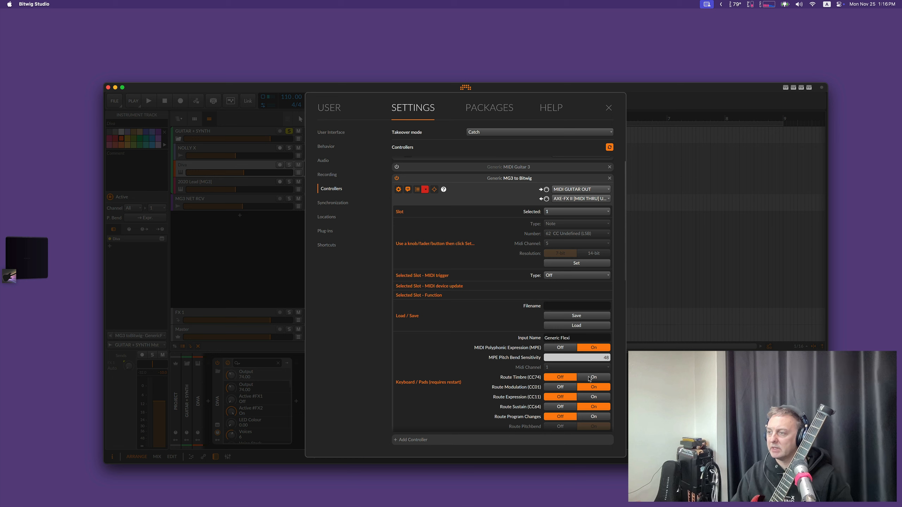
scroll(510, 373, down, 2)
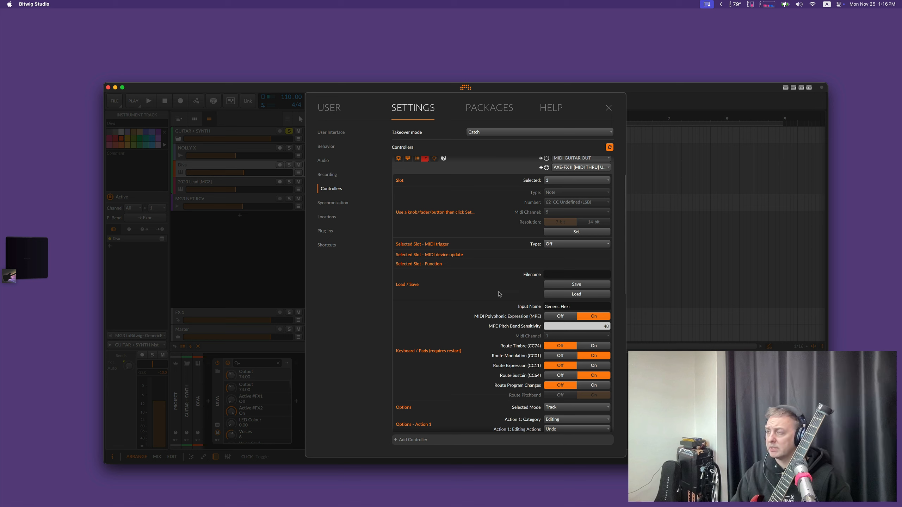
Step: Save the controller's configuration under the filename MG3 to Bitwig, replacing MG3 to Bitwig.properties in the DrivenByMoss-24 folder
scroll(488, 245, up, 5)
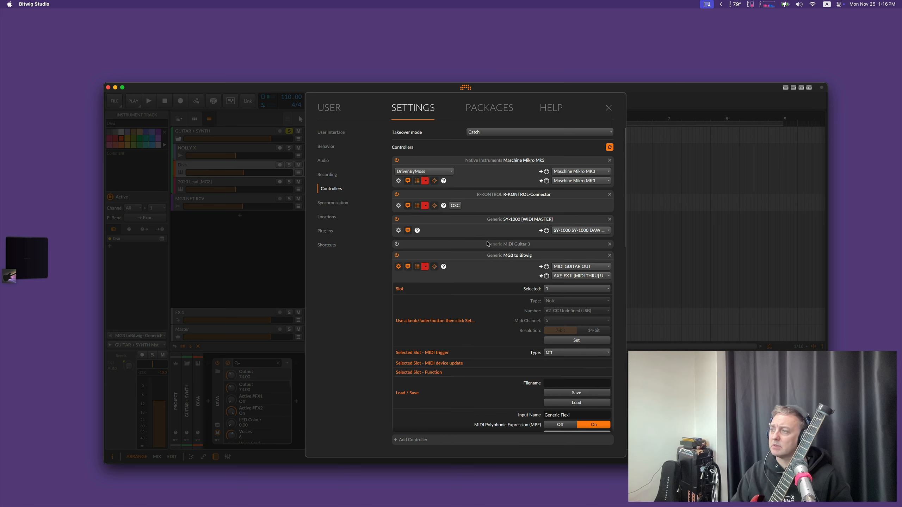
scroll(591, 339, down, 2)
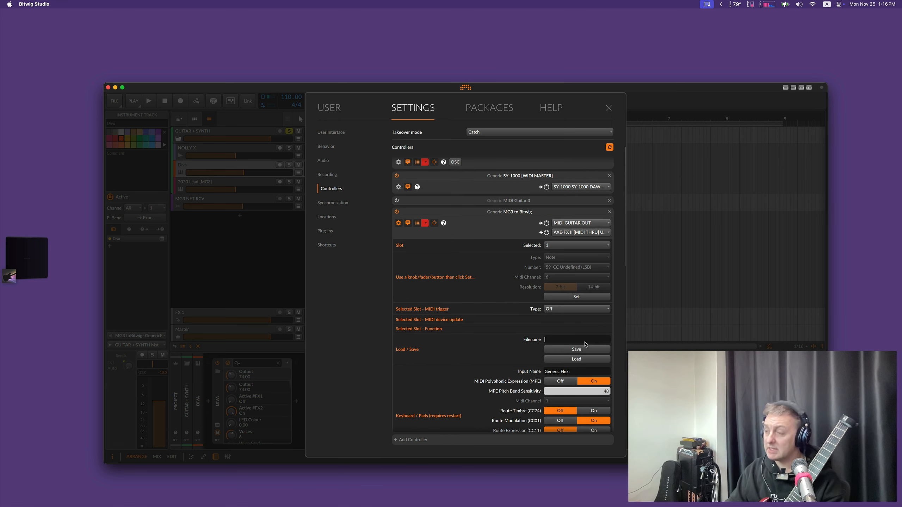
text(MG3 to Bitwig)
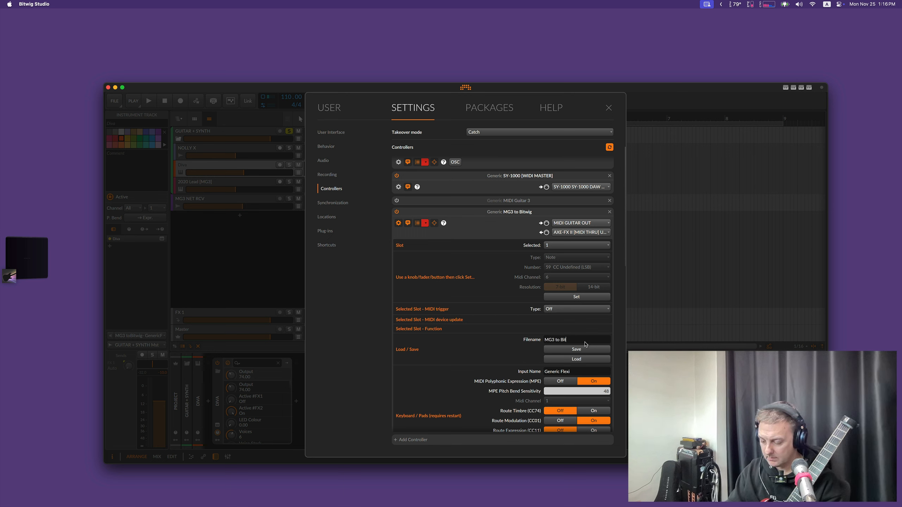
click(576, 349)
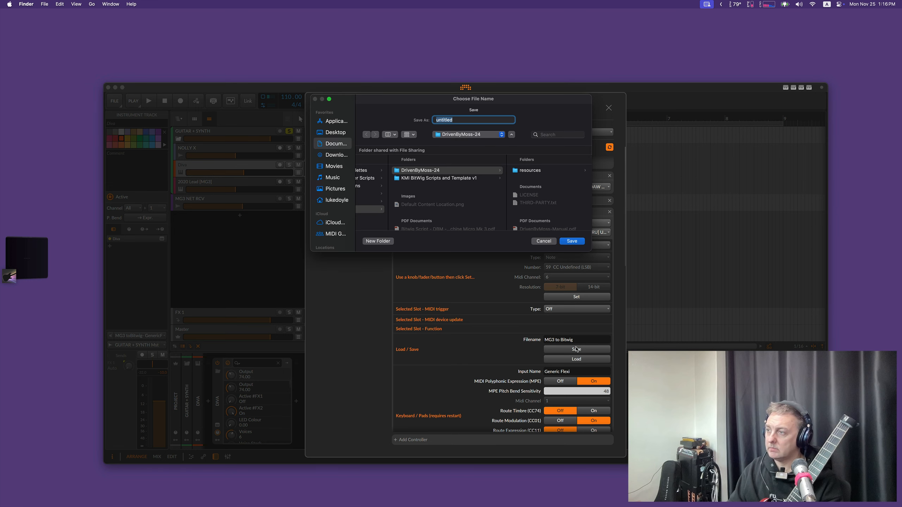
scroll(540, 213, down, 3)
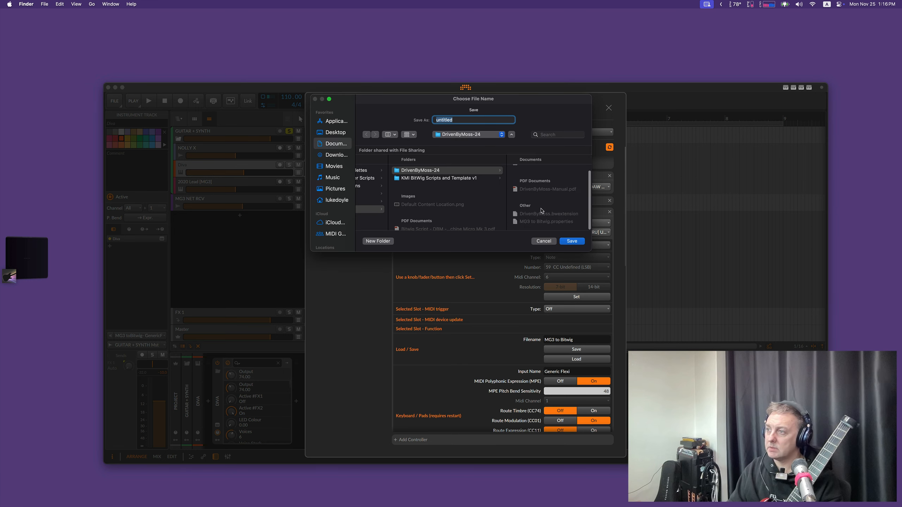
click(540, 223)
click(566, 241)
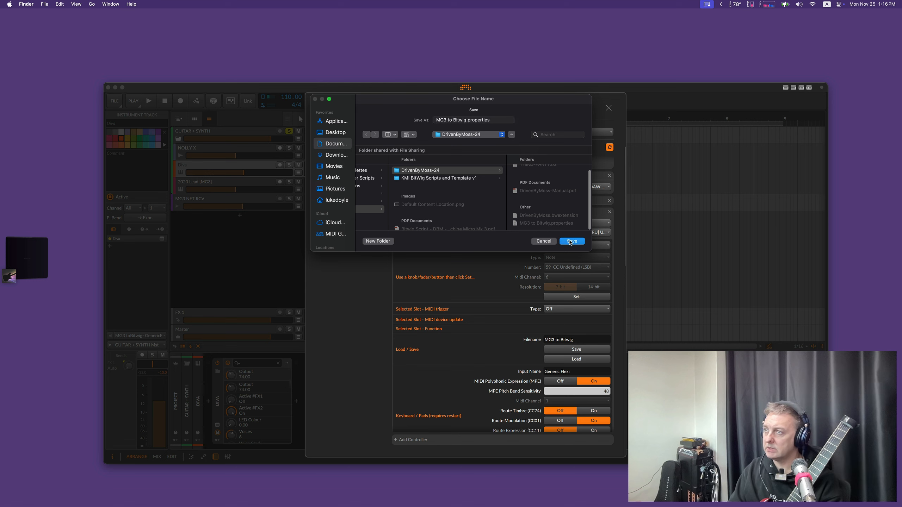
click(476, 213)
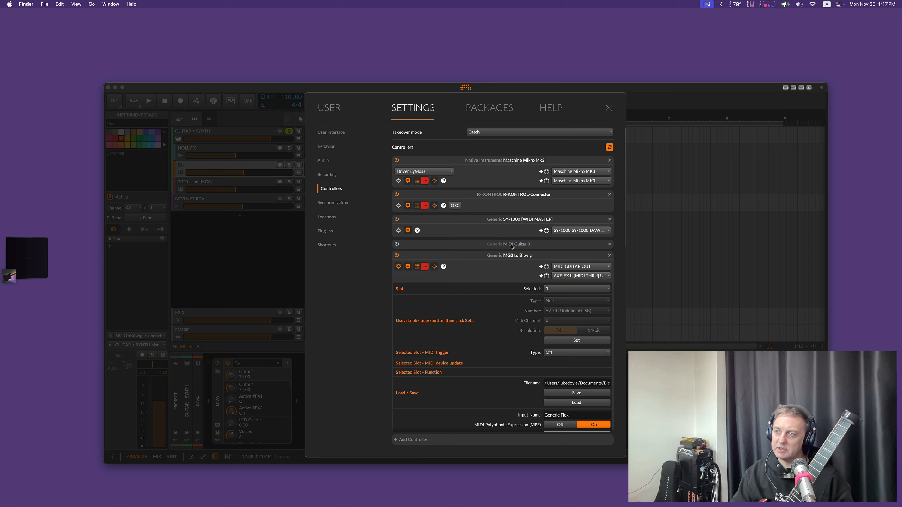
Step: Try to enable the MIDI Guitar 3 controller alongside MG3 to Bitwig, and dismiss the resulting notification
click(396, 244)
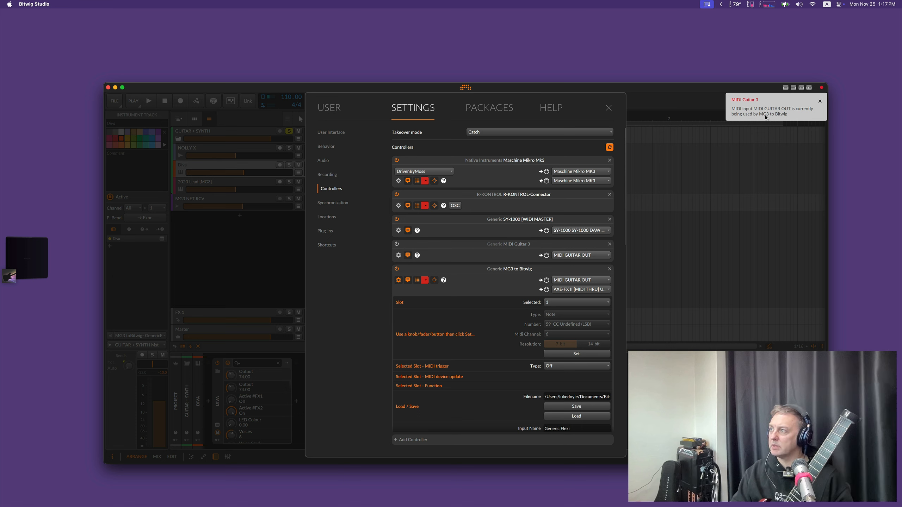
click(818, 102)
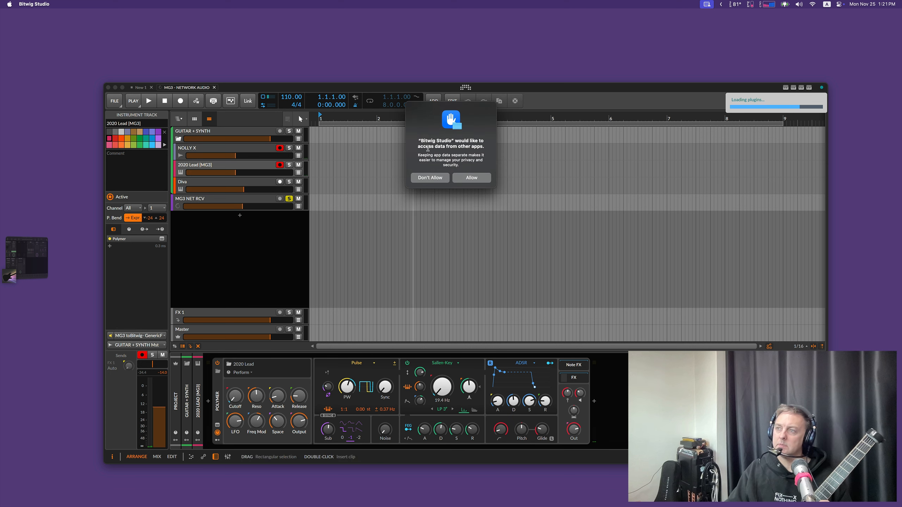
Step: Allow Bitwig Studio to access data from other apps
click(472, 178)
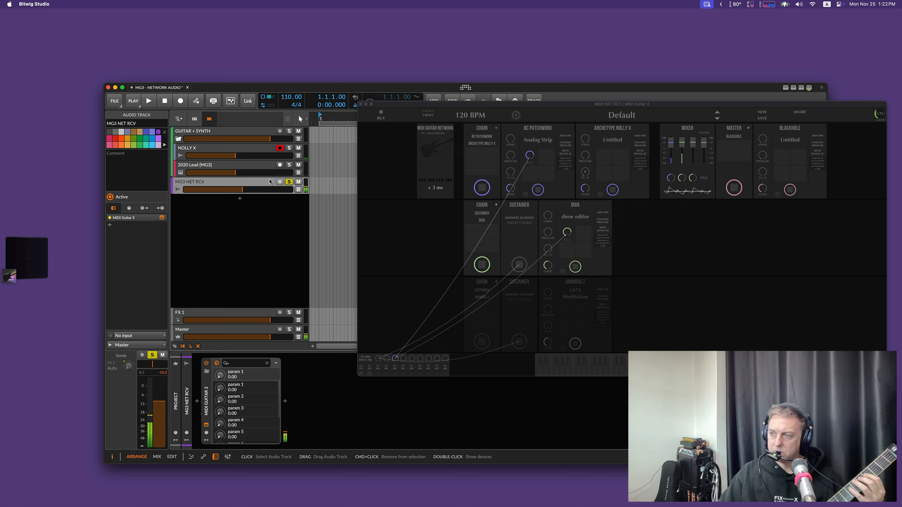
Step: Solo the GUITAR + SYNTH group and select the 2020 Lead [MG3] track so it is armed for playing
click(289, 130)
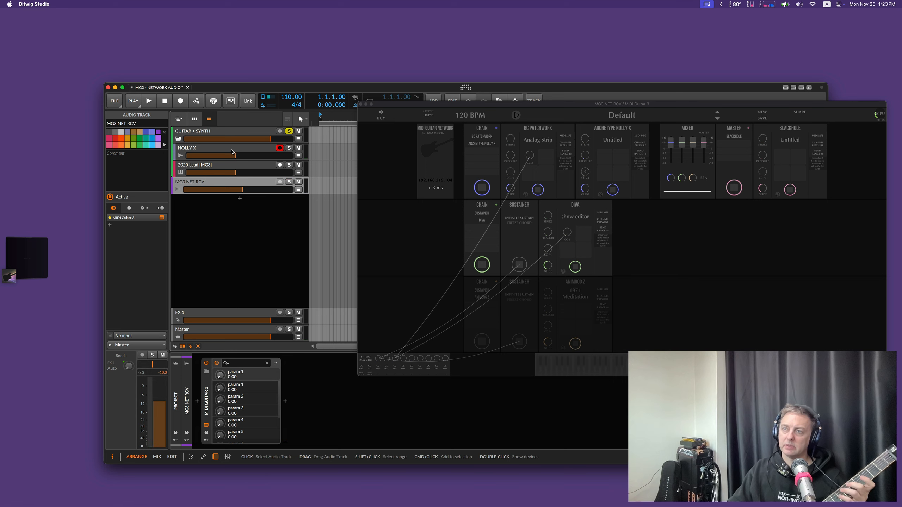
click(214, 168)
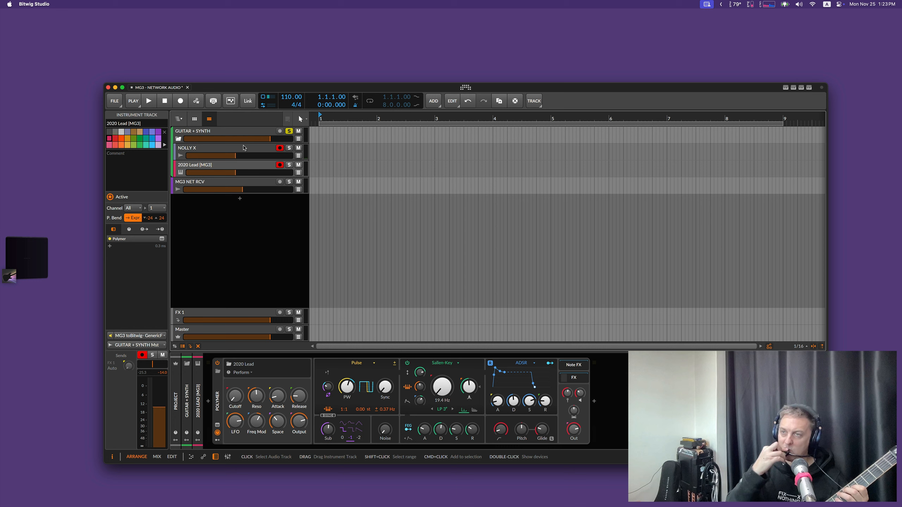
key(a)
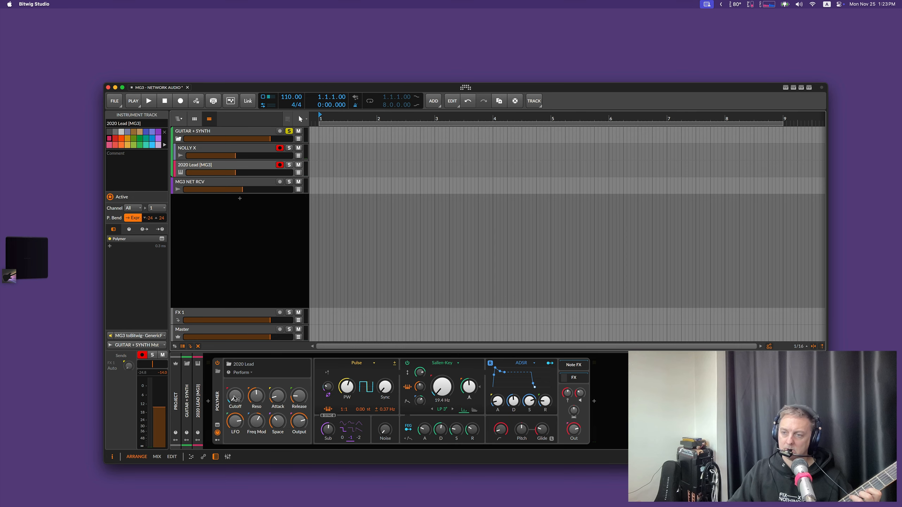
Step: Start mapping the Polymer synth's Cutoff knob on the 2020 Lead [MG3] track to the breath controller
right_click(234, 396)
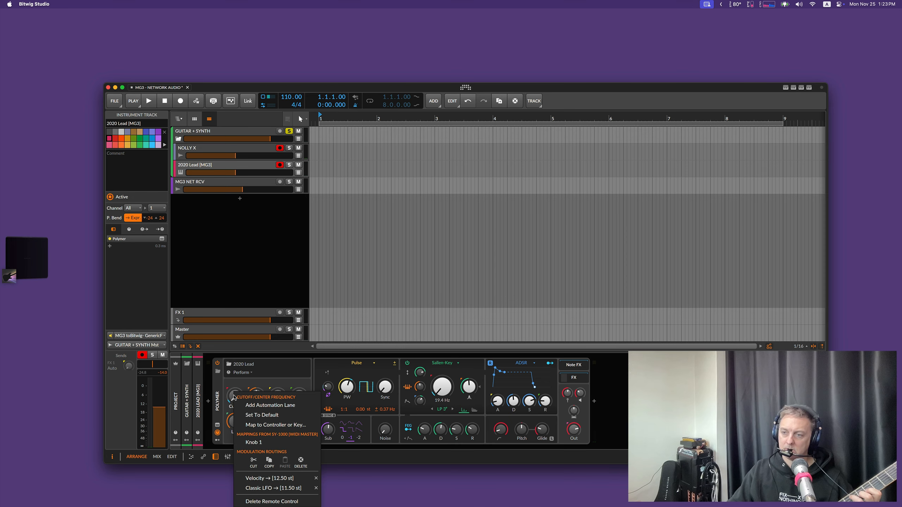
click(259, 427)
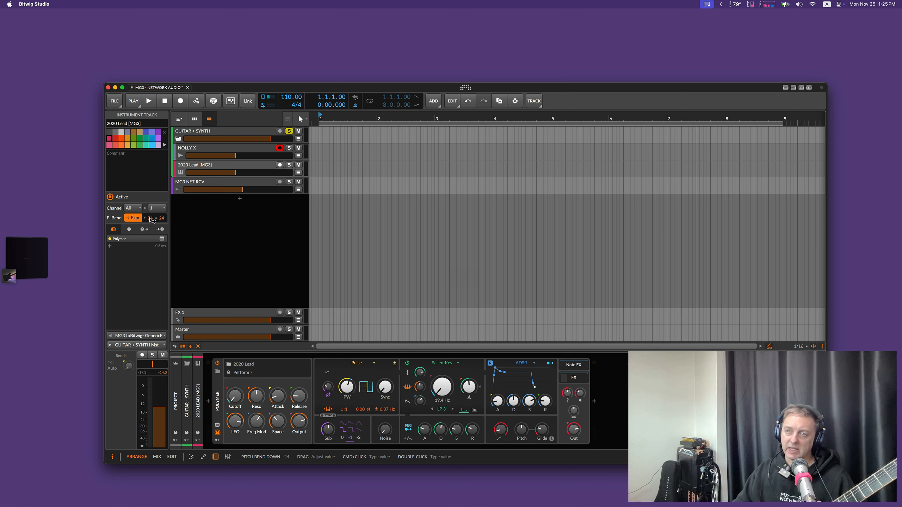
Step: Set the 2020 Lead [MG3] track's pitch bend range to -2 and +2, and record-arm the track
double_click(162, 218)
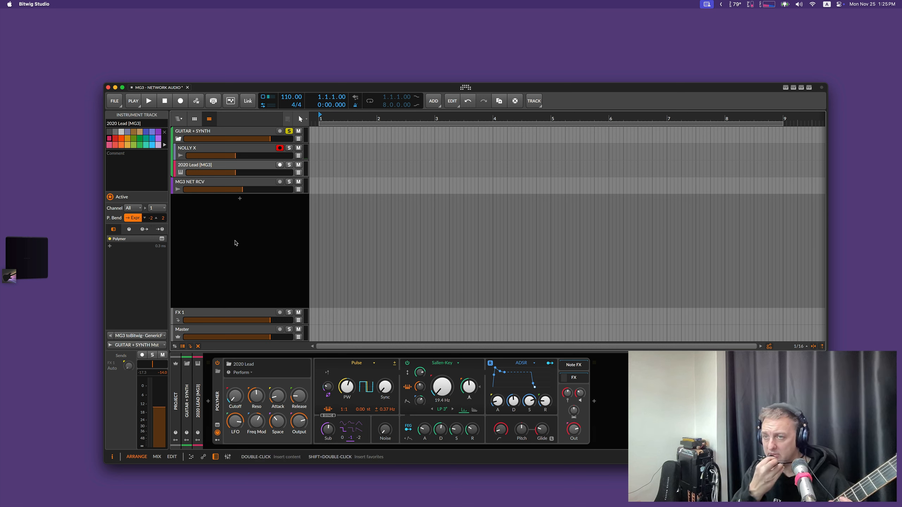
click(280, 165)
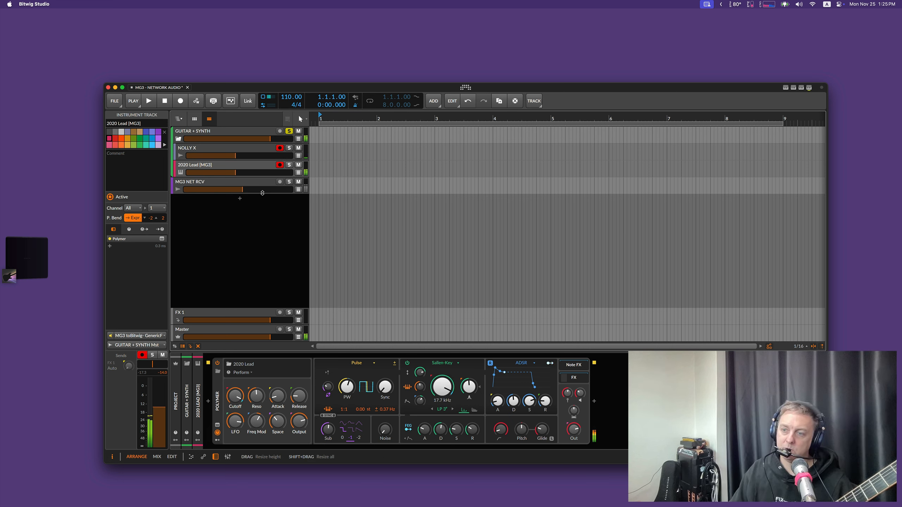